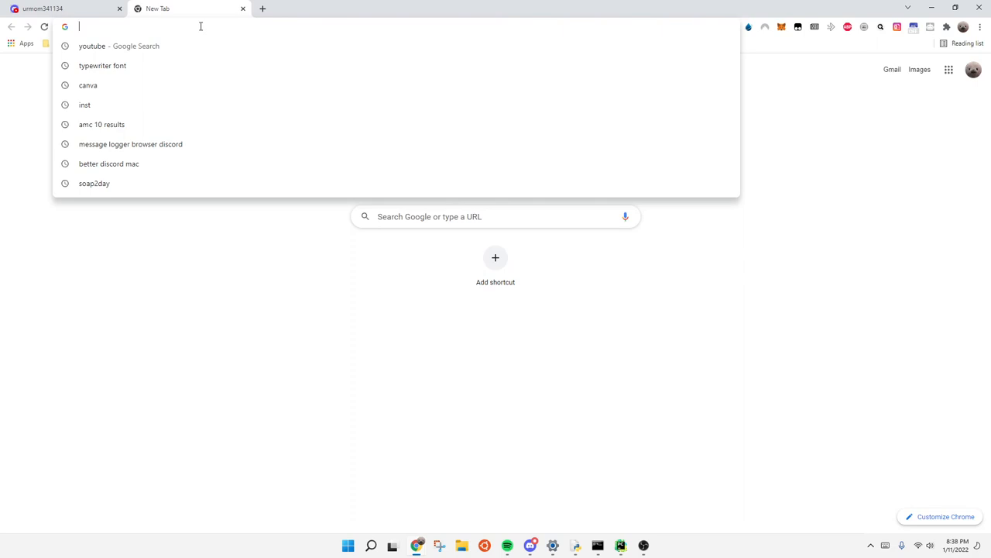
Search the web for "install tampermonkey" and open the extension's Chrome Web Store page.
{"action": "type", "text": "install "}
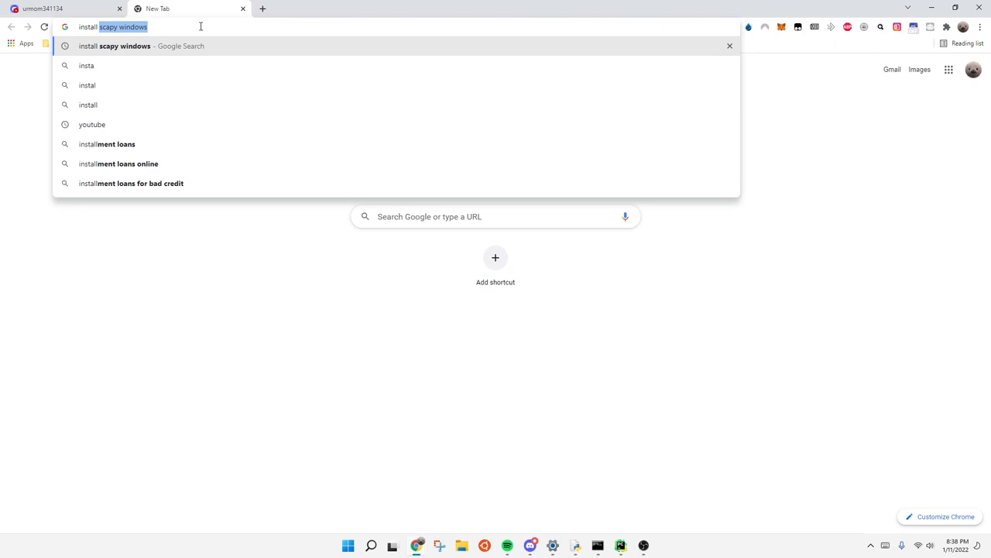
{"action": "type", "text": "tampermonkey"}
{"action": "key", "text": "Return"}
{"action": "left_click", "coordinate": [141, 162]}
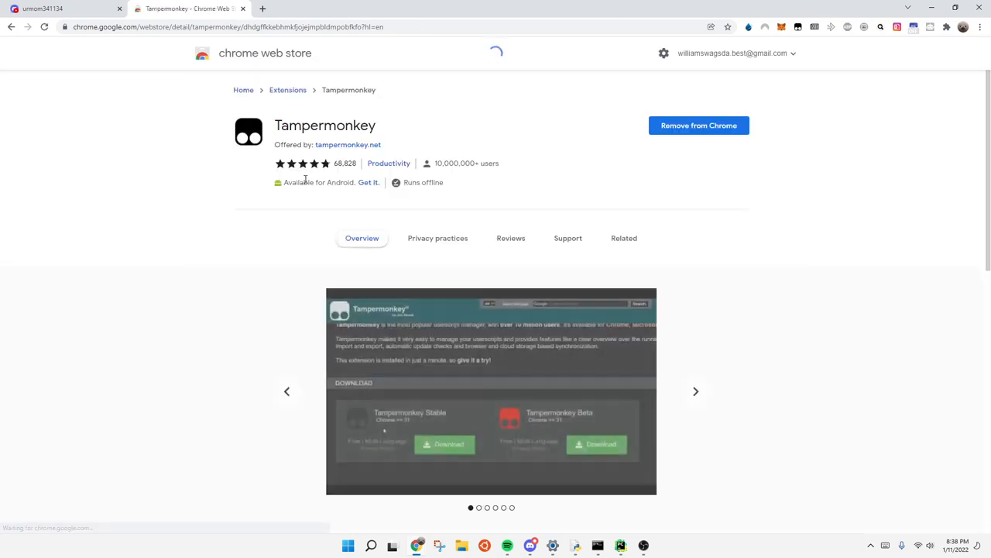
Remove the existing Tampermonkey extension from Chrome and install it again from the Chrome Web Store.
{"action": "left_click", "coordinate": [696, 131]}
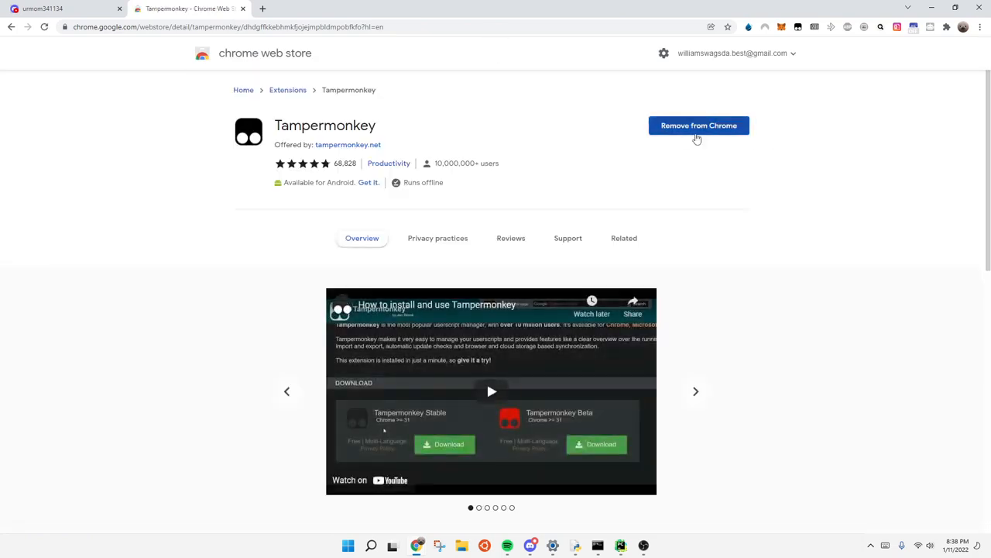
{"action": "left_click", "coordinate": [737, 106]}
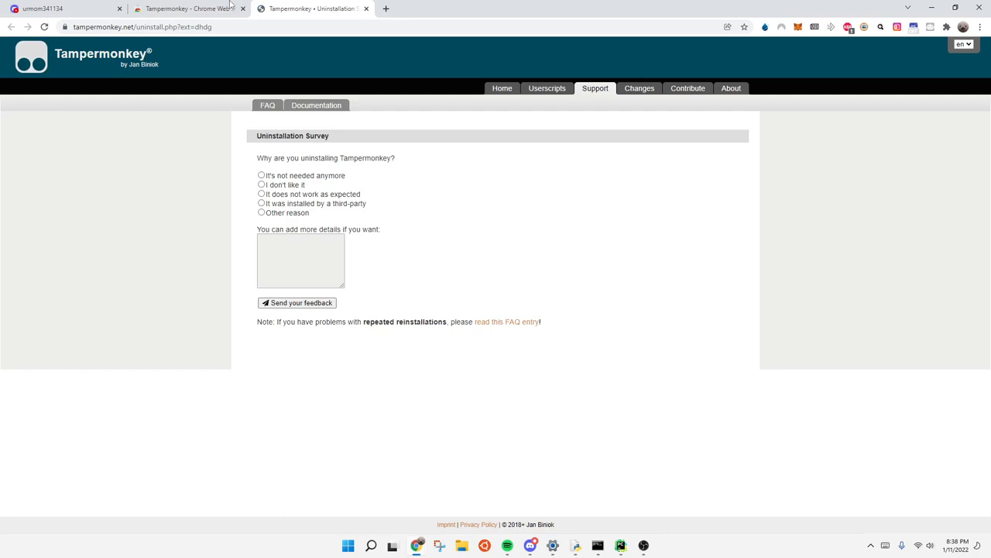
{"action": "key", "text": "ctrl+w"}
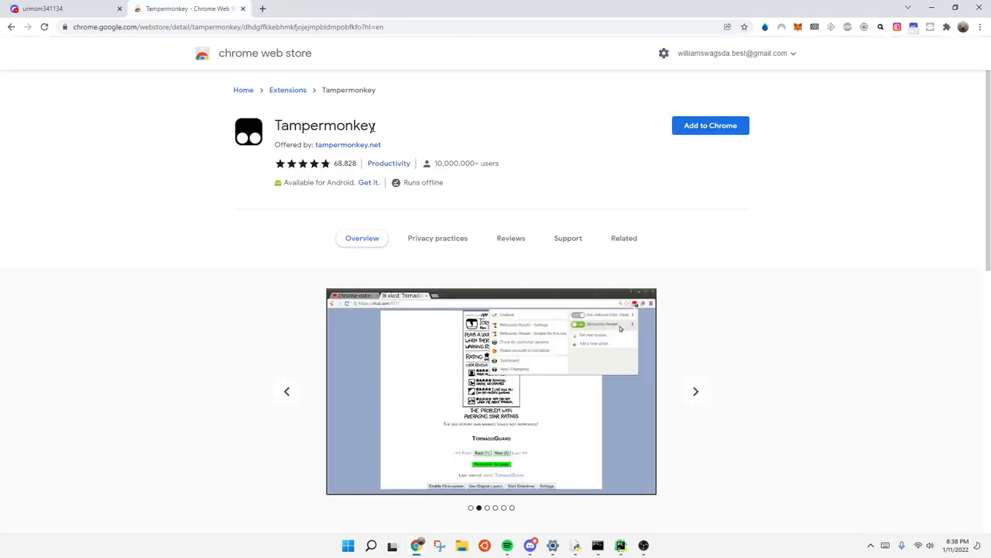
{"action": "left_click", "coordinate": [722, 126]}
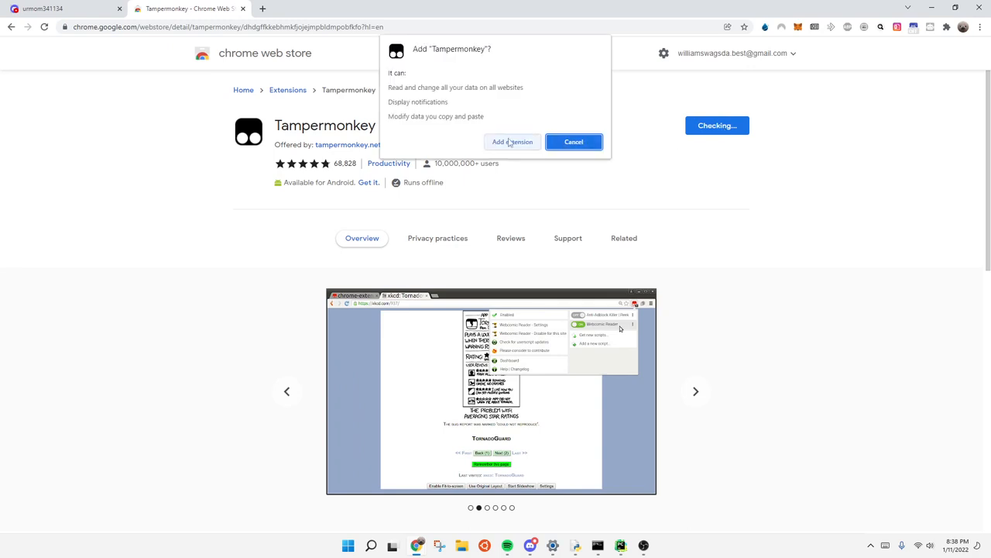
{"action": "left_click", "coordinate": [512, 140]}
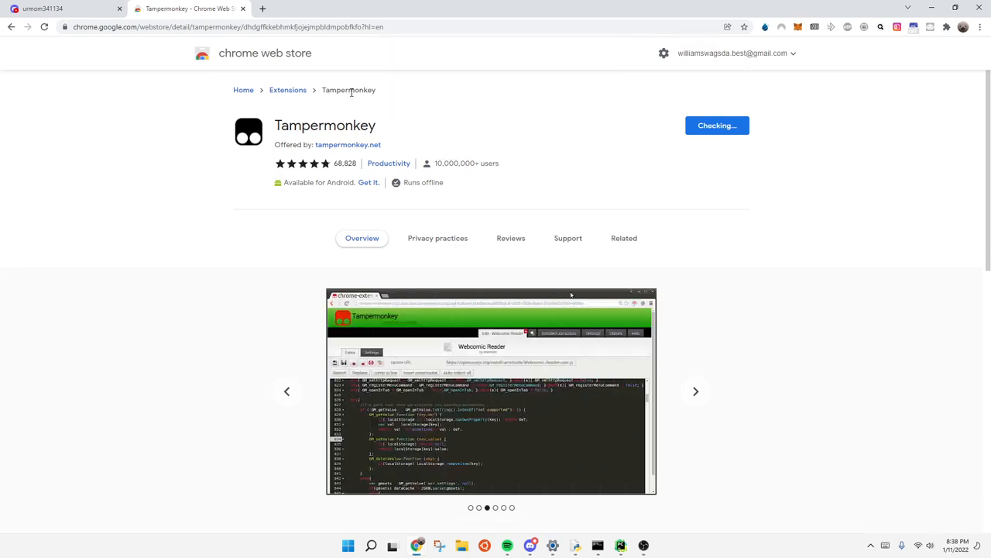
Pin the Tampermonkey extension to the browser toolbar and close its post-installation page.
{"action": "left_click", "coordinate": [947, 30]}
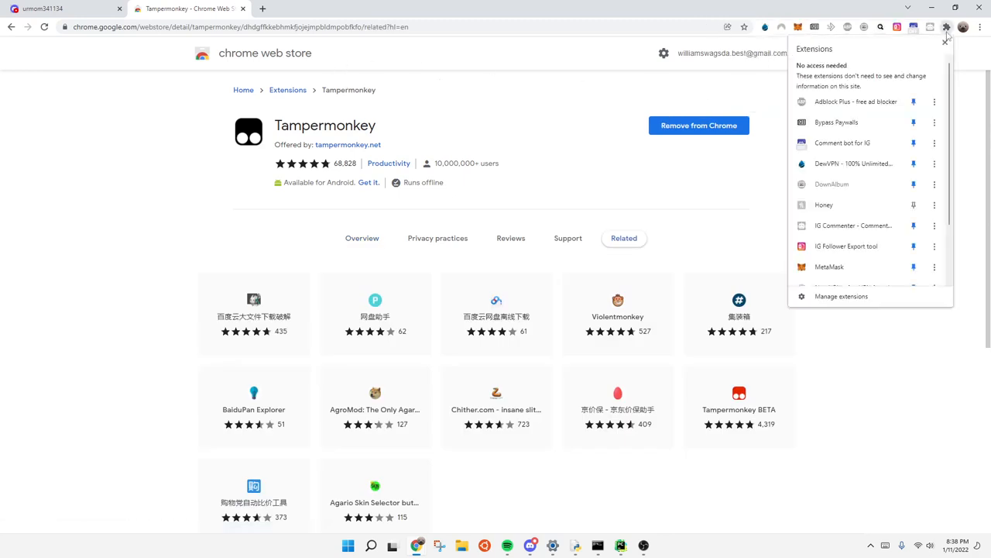
{"action": "scroll", "coordinate": [823, 241], "scroll_direction": "down", "scroll_amount": 2}
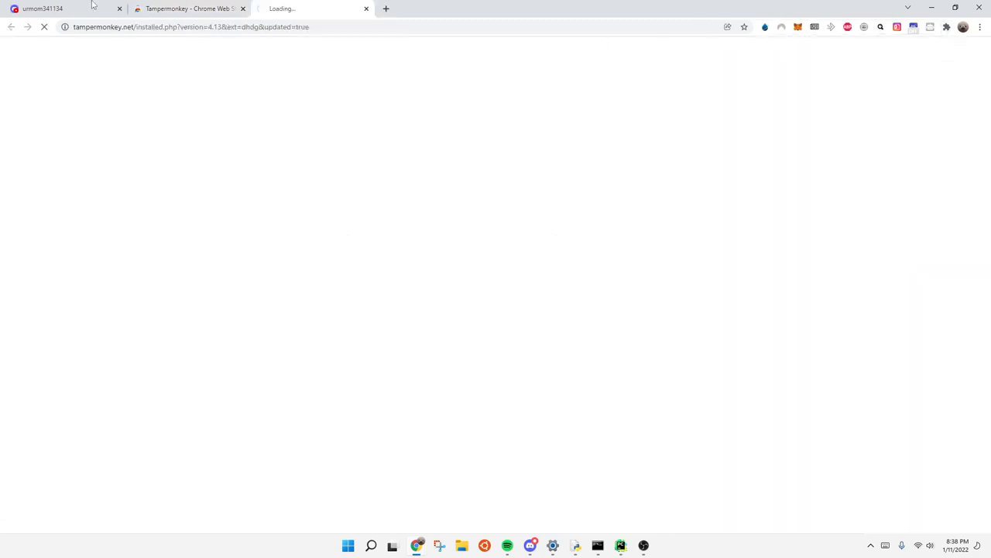
{"action": "left_click", "coordinate": [186, 8]}
{"action": "left_click", "coordinate": [947, 27]}
{"action": "scroll", "coordinate": [891, 232], "scroll_direction": "down", "scroll_amount": 2}
{"action": "left_click", "coordinate": [914, 255]}
{"action": "left_click", "coordinate": [367, 9]}
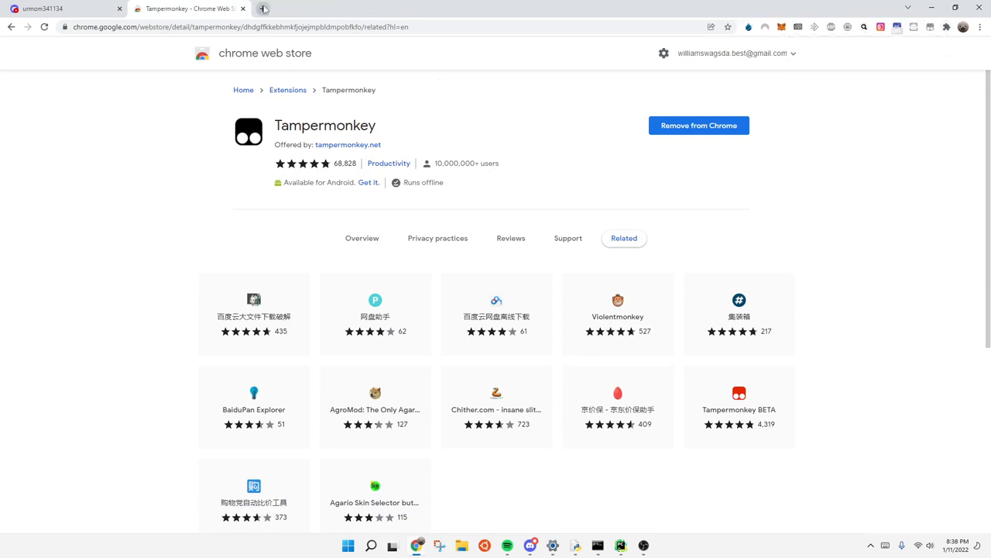
Open the Tampermonkey dashboard with the list of installed userscripts.
{"action": "left_click", "coordinate": [947, 26]}
{"action": "scroll", "coordinate": [934, 185], "scroll_direction": "down", "scroll_amount": 3}
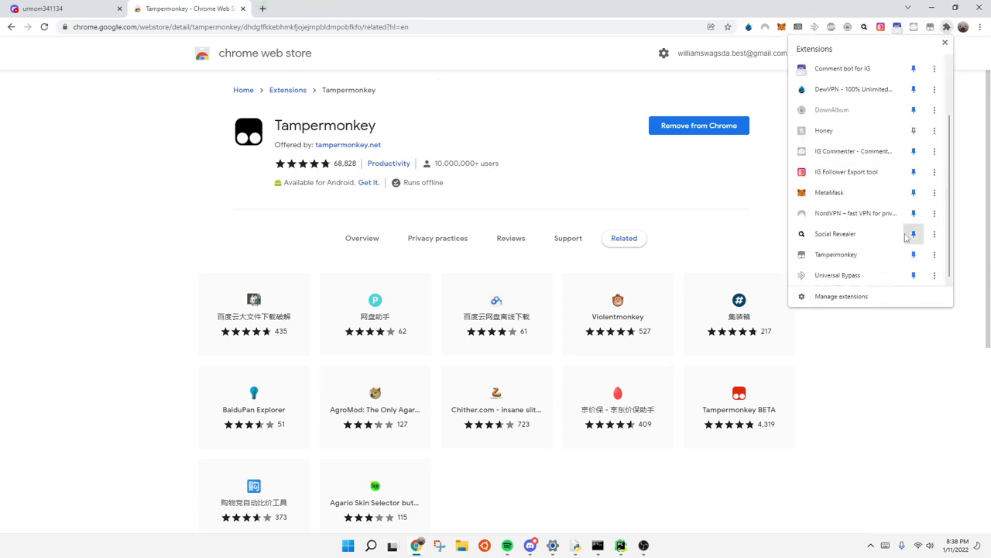
{"action": "left_click", "coordinate": [837, 255]}
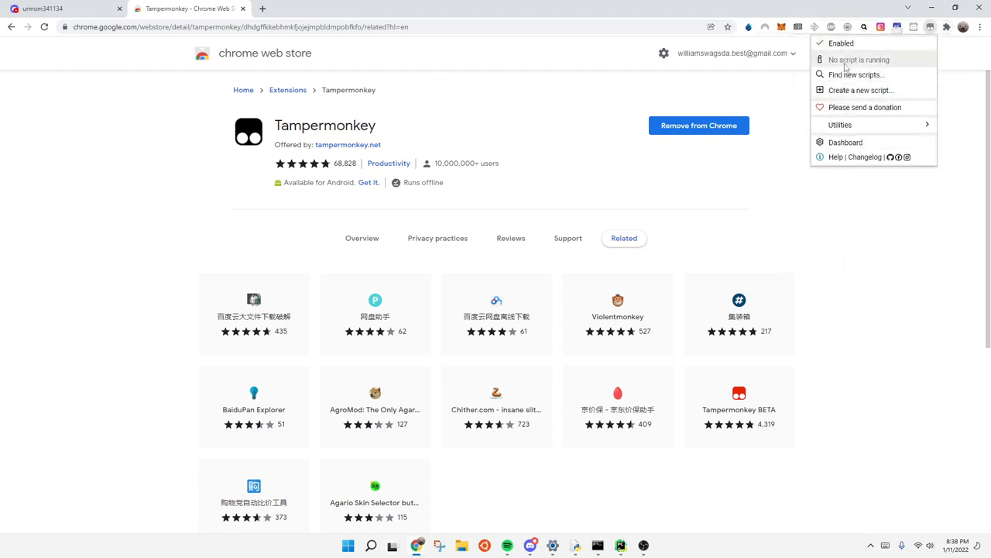
{"action": "left_click", "coordinate": [959, 60]}
{"action": "left_click", "coordinate": [931, 27]}
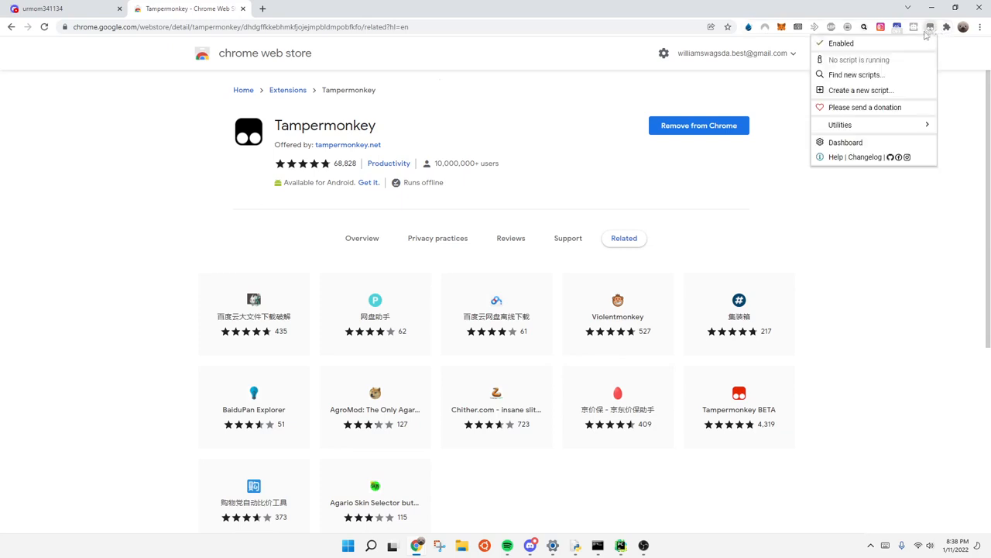
{"action": "left_click", "coordinate": [846, 143]}
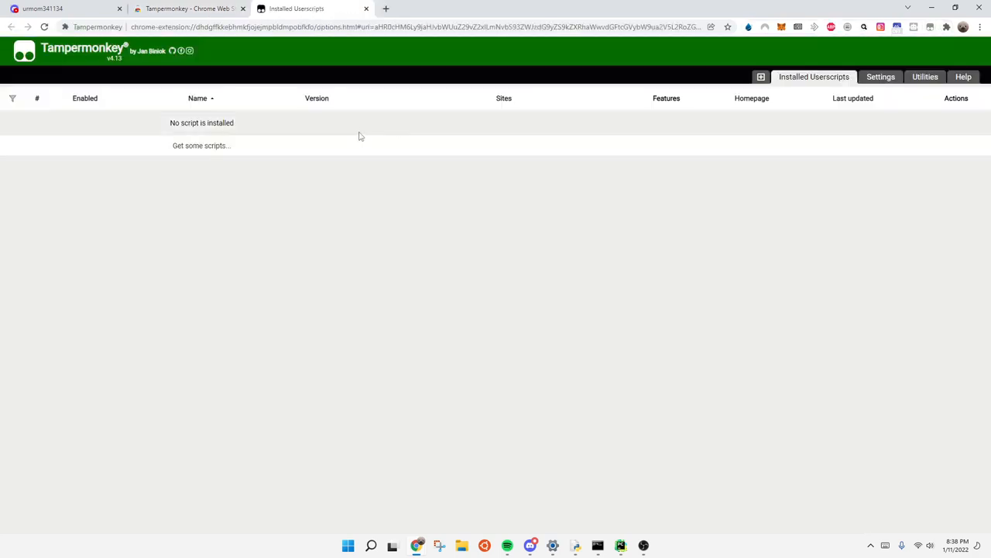
{"action": "left_click_drag", "start_coordinate": [385, 194], "coordinate": [281, 190]}
{"action": "left_click", "coordinate": [277, 185]}
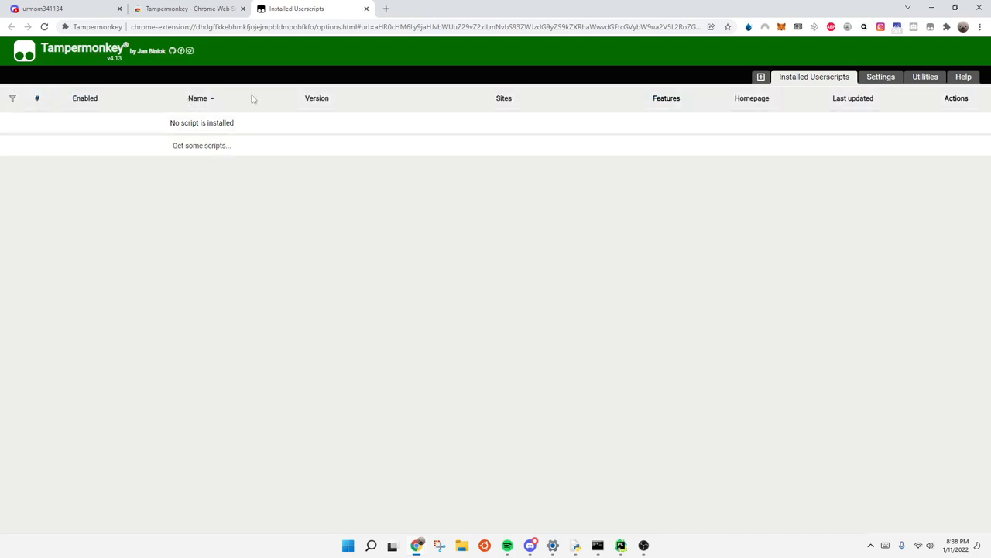
{"action": "left_click", "coordinate": [387, 7]}
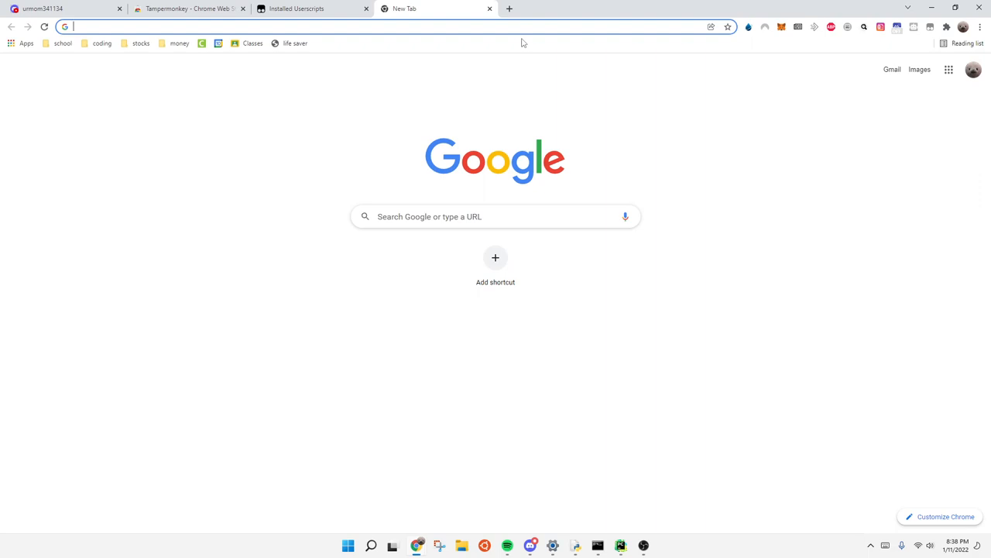
{"action": "type", "text": "http://fumacrom.com/3T0ro"}
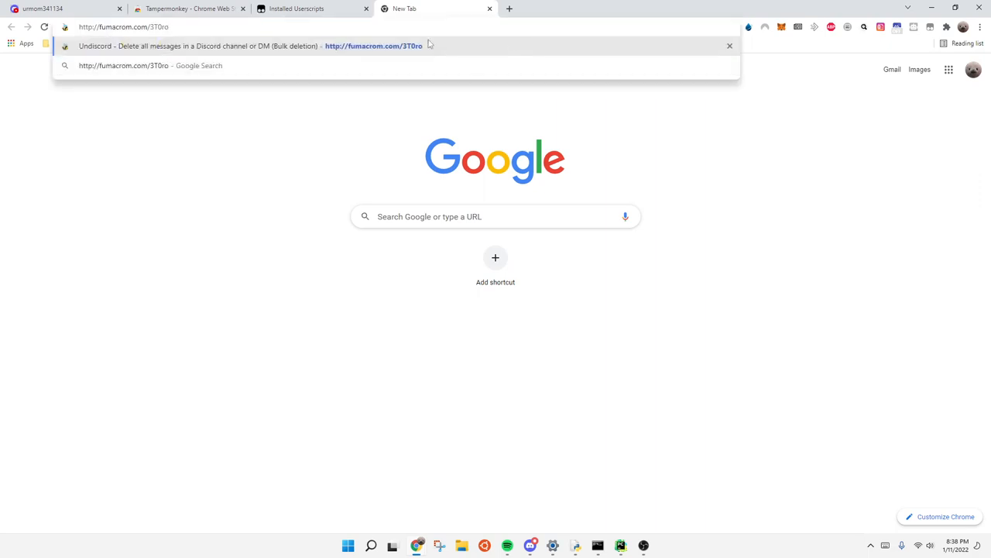
{"action": "key", "text": "Return"}
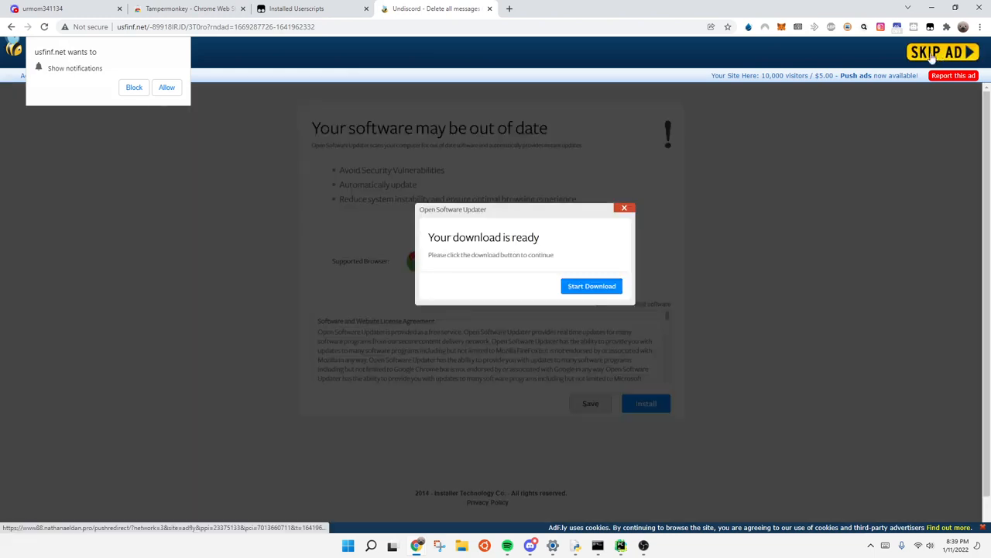
{"action": "left_click", "coordinate": [935, 54]}
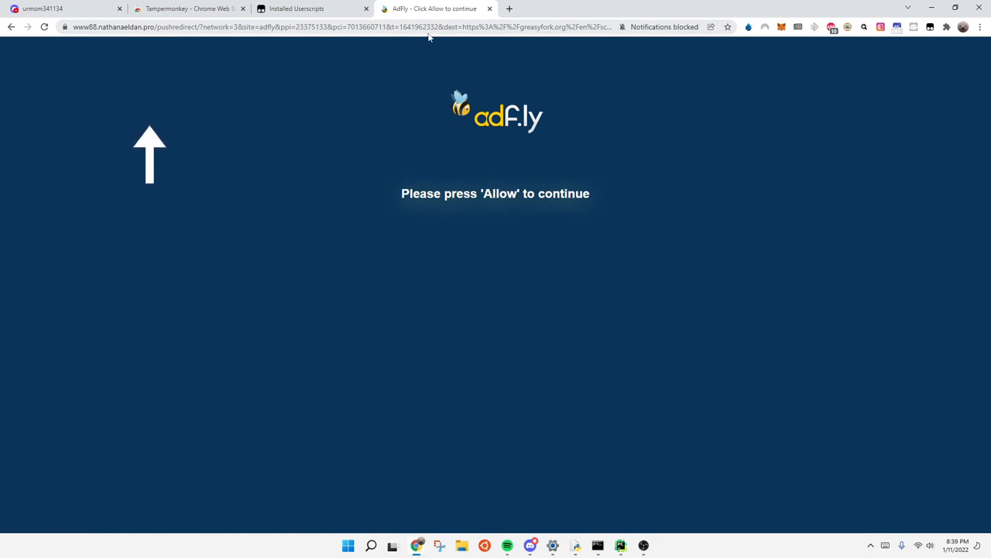
{"action": "left_click", "coordinate": [694, 27]}
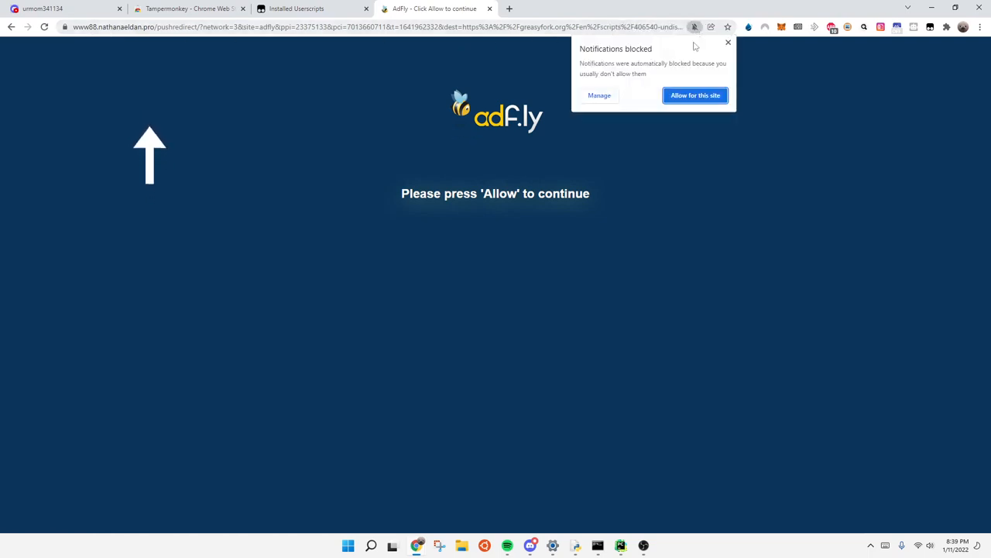
{"action": "left_click", "coordinate": [686, 96]}
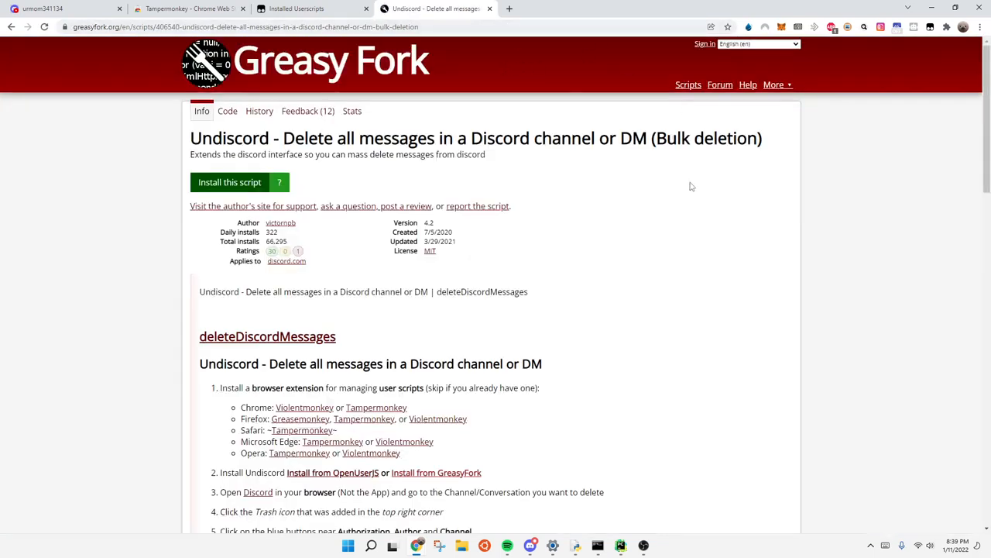
Install the Undiscord bulk-deletion userscript into Tampermonkey, looking through its source code first.
{"action": "left_click", "coordinate": [230, 183]}
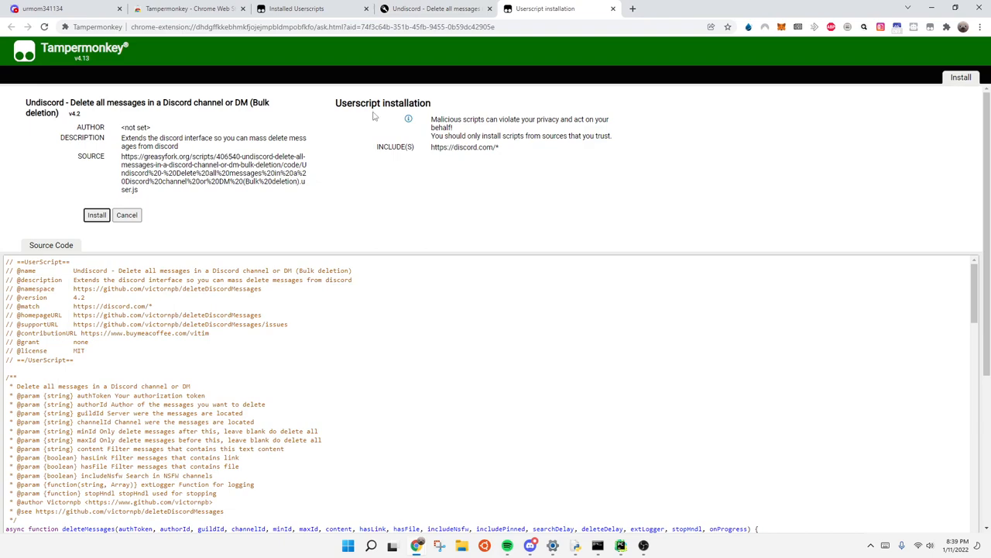
{"action": "left_click", "coordinate": [94, 219]}
{"action": "scroll", "coordinate": [123, 294], "scroll_direction": "down", "scroll_amount": 8}
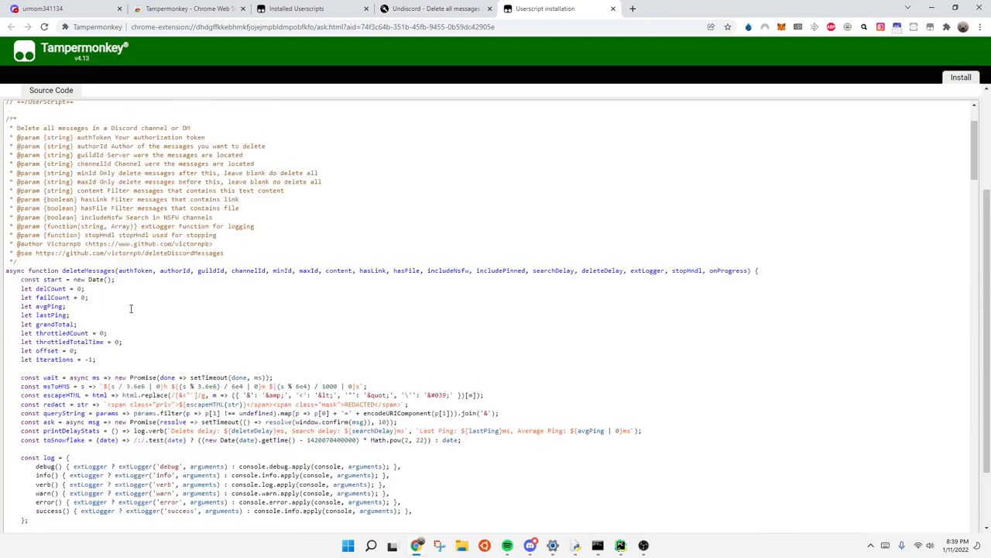
{"action": "scroll", "coordinate": [152, 345], "scroll_direction": "down", "scroll_amount": 20}
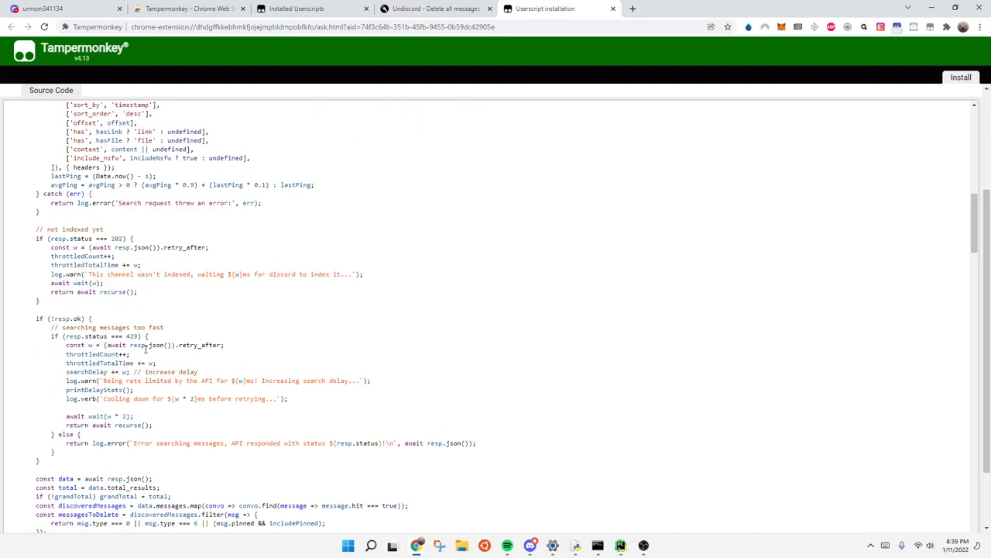
{"action": "scroll", "coordinate": [155, 367], "scroll_direction": "up", "scroll_amount": 20}
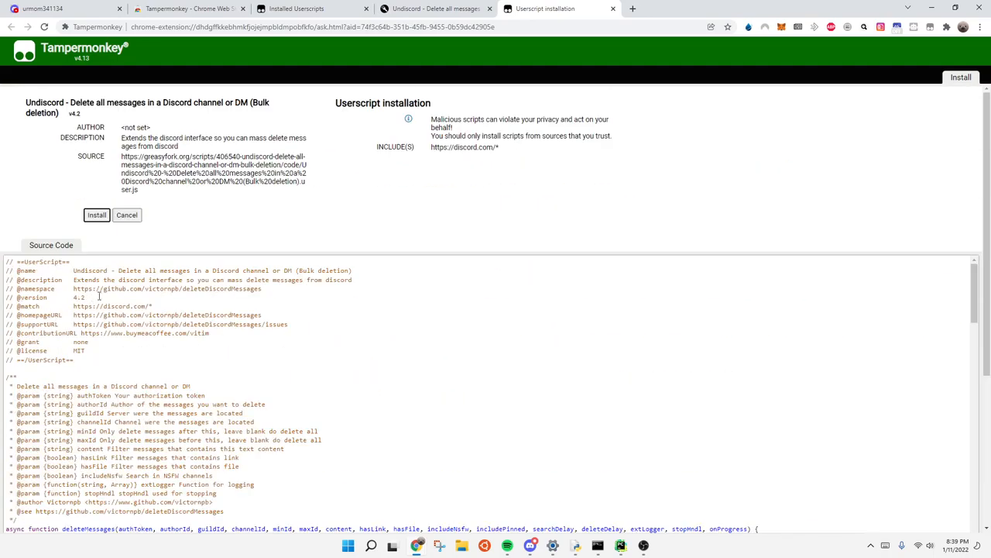
{"action": "left_click", "coordinate": [99, 216]}
Refresh the installed userscripts list, close the Greasy Fork page, and view the Undiscord script in the editor.
{"action": "left_click", "coordinate": [299, 6]}
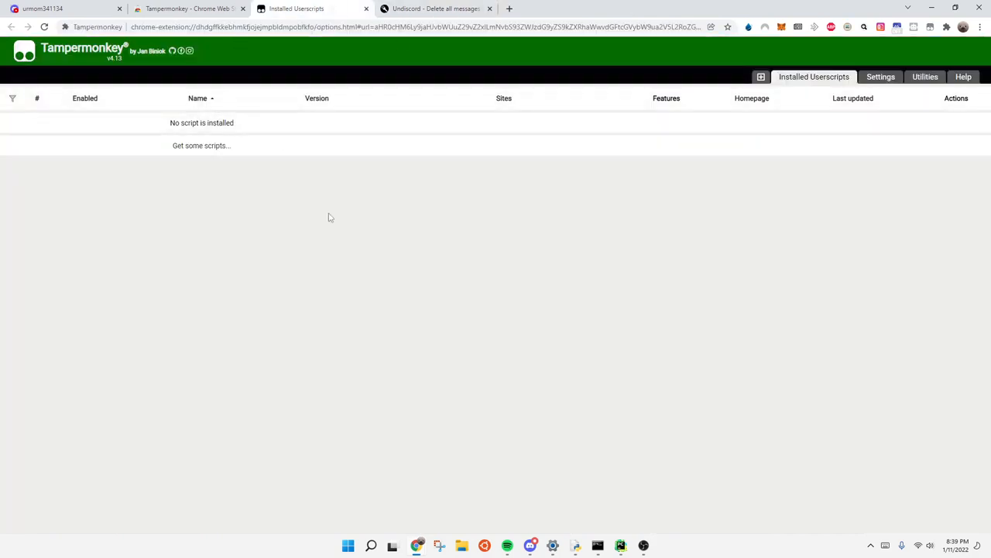
{"action": "key", "text": "F5"}
{"action": "left_click", "coordinate": [489, 9]}
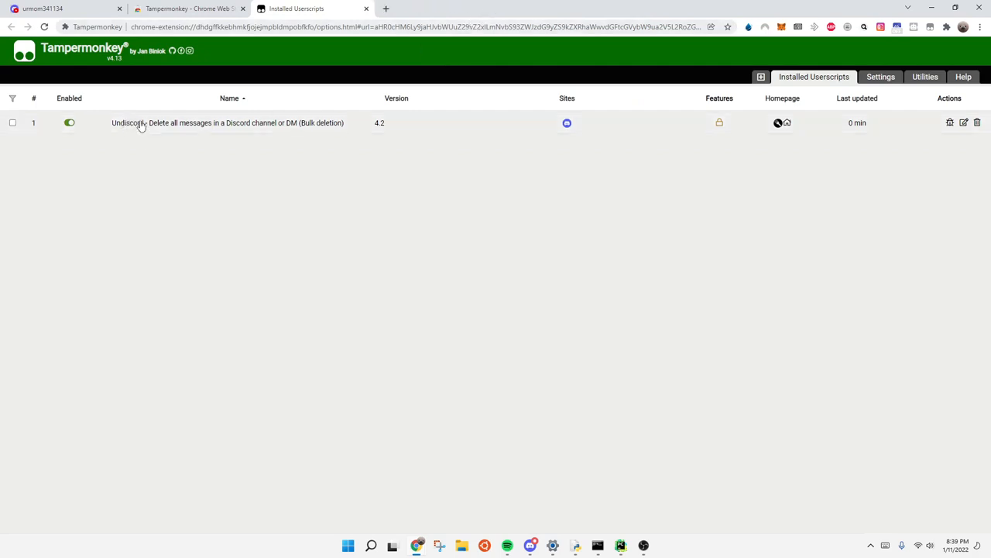
{"action": "left_click", "coordinate": [168, 127]}
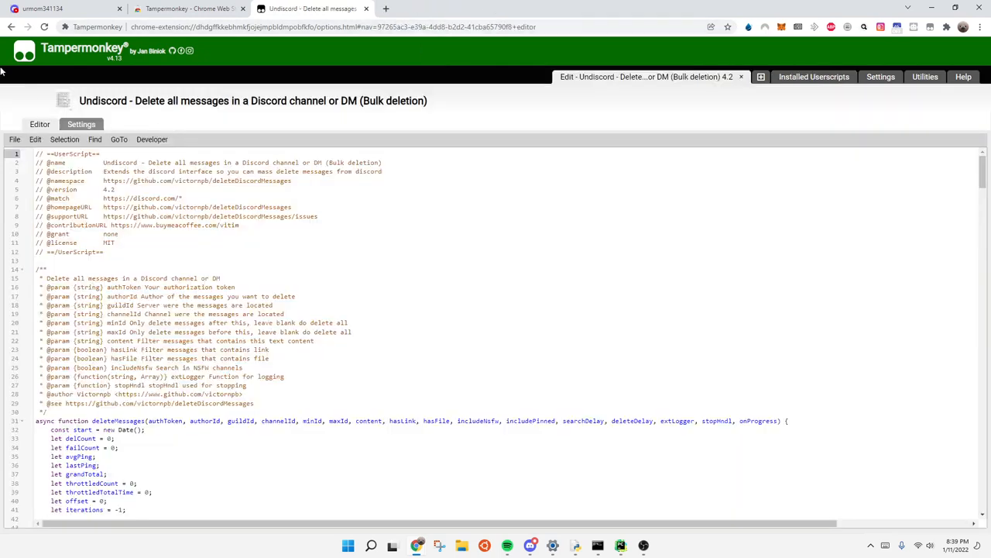
{"action": "left_click", "coordinate": [11, 26]}
Return to the Discord direct message conversation, dismiss the desktop app banner, and reload the page.
{"action": "left_click", "coordinate": [76, 8]}
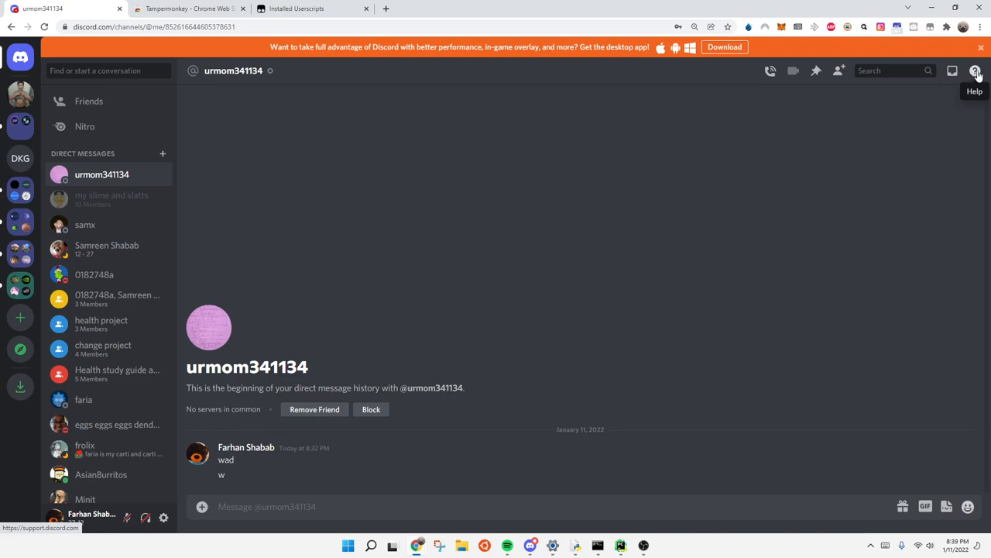
{"action": "left_click", "coordinate": [981, 47]}
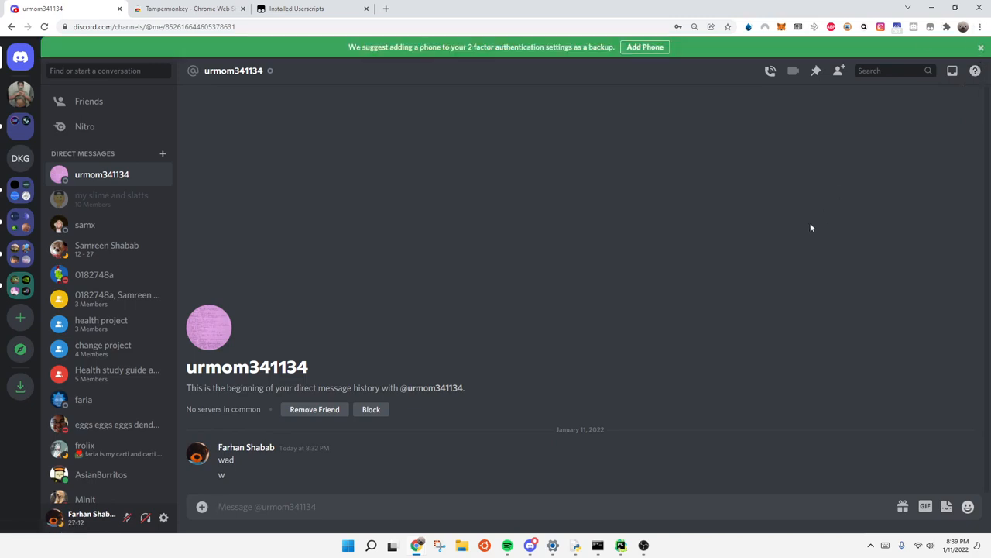
{"action": "key", "text": "ctrl+r"}
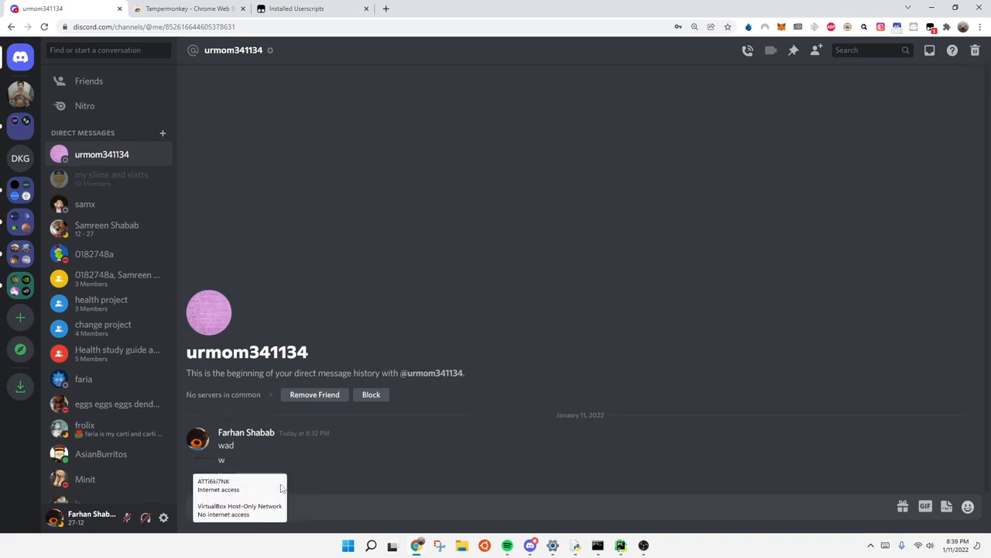
Send a series of short test messages in the direct message conversation, such as "awdllfj", "egr", "rew", "gregw" and "redsf".
{"action": "type", "text": "awdllfj"}
{"action": "key", "text": "Return"}
{"action": "type", "text": "egr"}
{"action": "key", "text": "Return"}
{"action": "type", "text": "'wrwrrwe"}
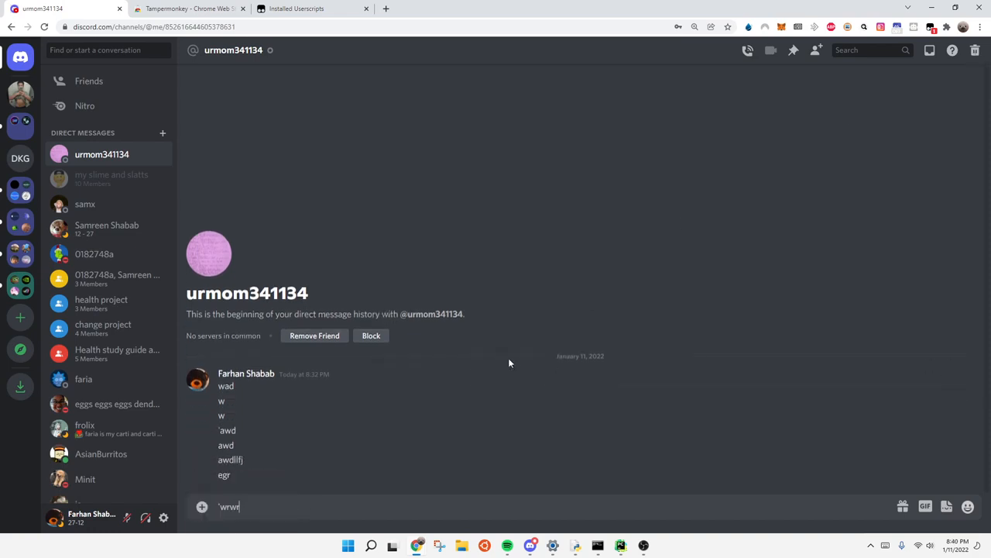
{"action": "key", "text": "Return"}
{"action": "type", "text": "'gr"}
{"action": "key", "text": "Return"}
{"action": "key", "text": "Return"}
{"action": "type", "text": "rew"}
{"action": "key", "text": "Return"}
{"action": "type", "text": "gregw"}
{"action": "key", "text": "Return"}
{"action": "type", "text": "rg"}
{"action": "key", "text": "Return"}
{"action": "type", "text": "redsf"}
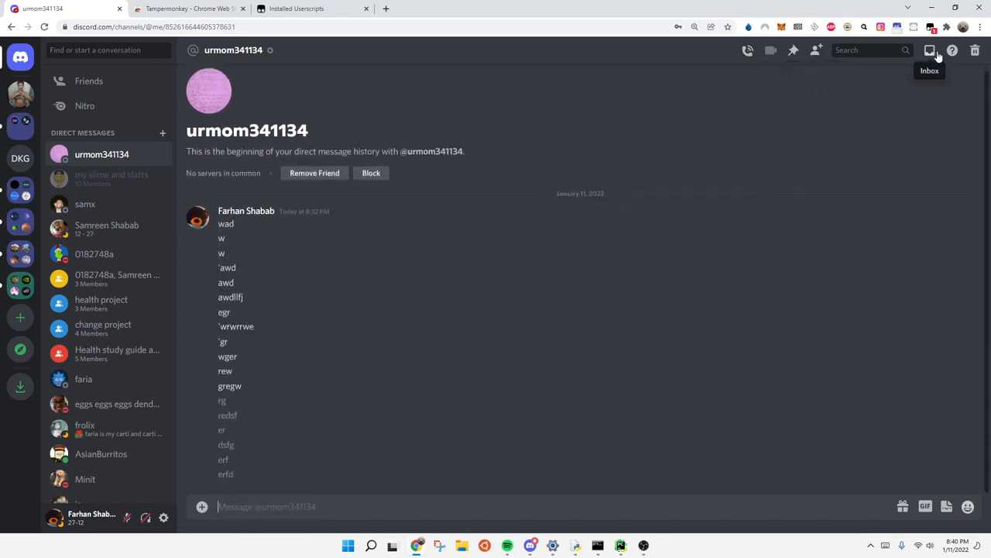
Open the Undiscord bulk message deletion panel in the direct message conversation.
{"action": "left_click", "coordinate": [976, 52]}
{"action": "left_click", "coordinate": [977, 52]}
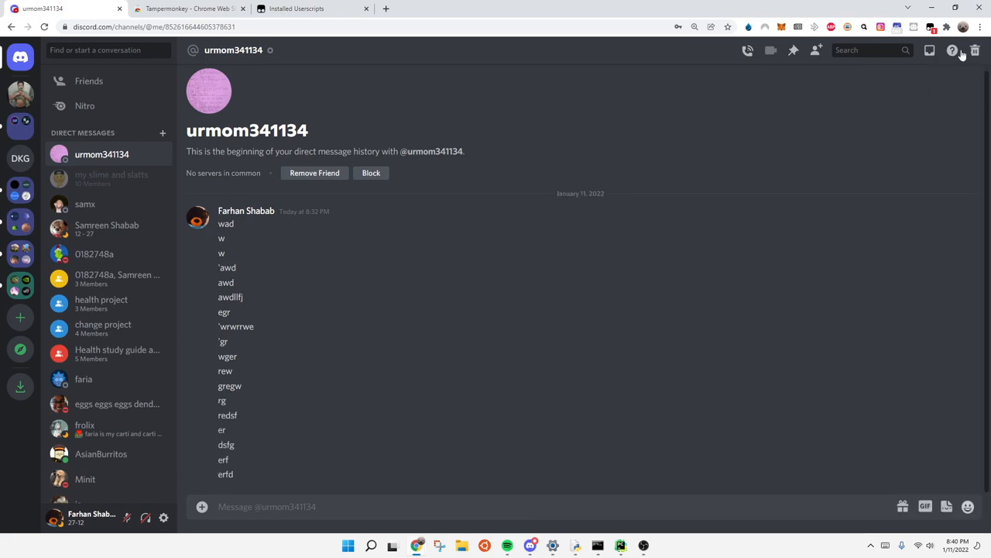
{"action": "left_click", "coordinate": [976, 52]}
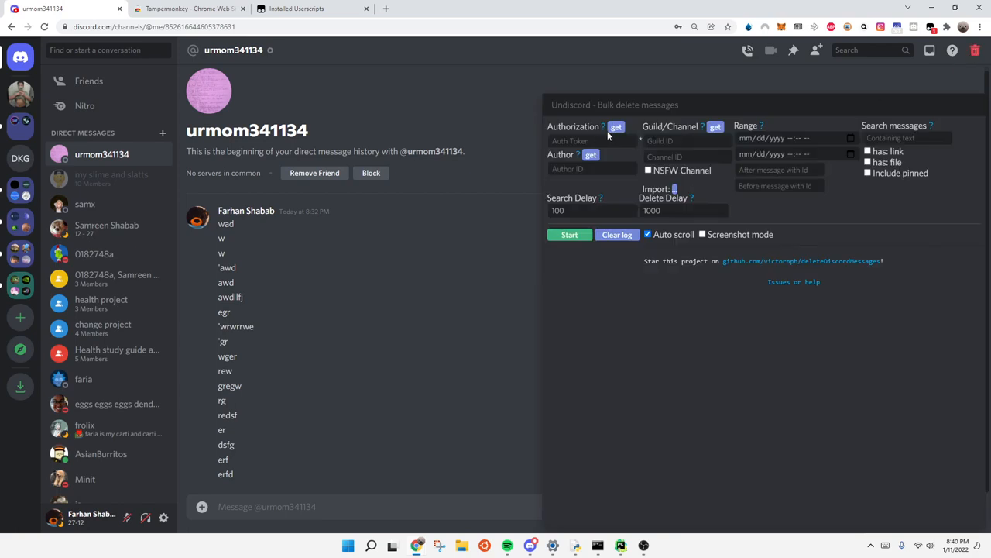
Fill in the authorization token, the author ID, and the guild and channel IDs automatically in the bulk deletion panel.
{"action": "left_click", "coordinate": [615, 128]}
{"action": "left_click", "coordinate": [590, 155]}
{"action": "left_click", "coordinate": [714, 128]}
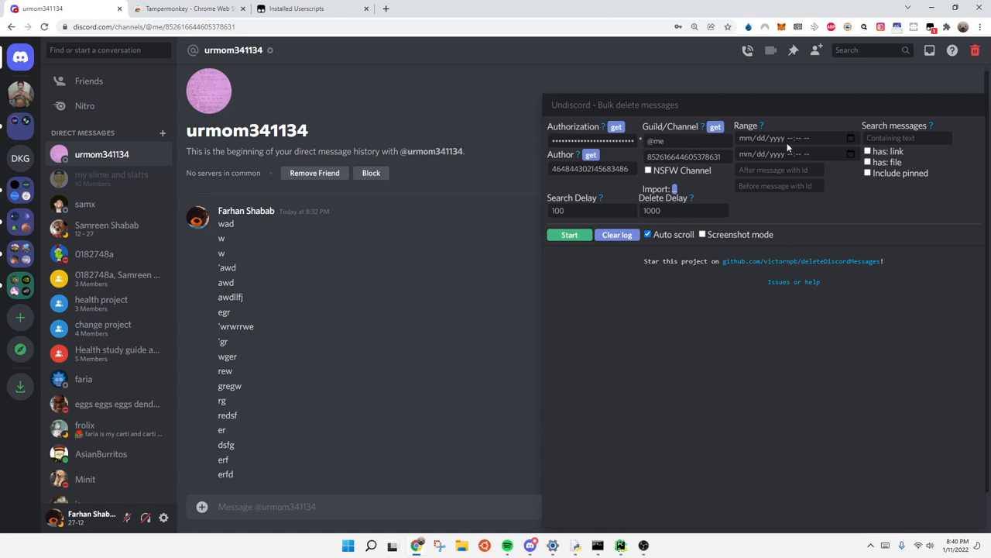
Set the search delay to 0, start a deletion run, and cancel it at the confirmation.
{"action": "left_click", "coordinate": [631, 212]}
{"action": "left_click", "coordinate": [629, 209]}
{"action": "left_click", "coordinate": [629, 209]}
{"action": "left_click", "coordinate": [629, 209]}
{"action": "left_click", "coordinate": [629, 209]}
{"action": "left_click", "coordinate": [629, 209]}
{"action": "left_click", "coordinate": [629, 210]}
{"action": "left_click", "coordinate": [629, 209]}
{"action": "left_click", "coordinate": [629, 209]}
{"action": "left_click", "coordinate": [563, 237]}
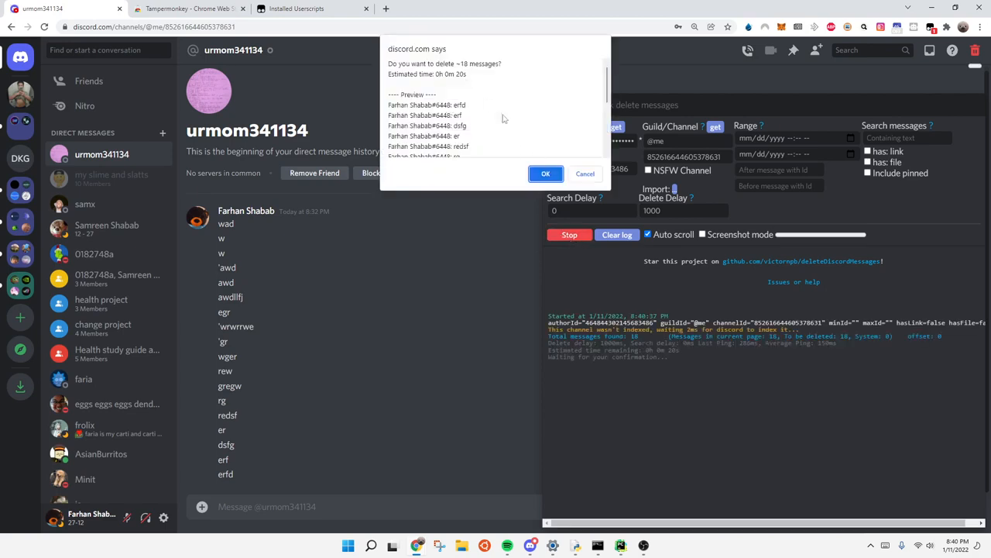
{"action": "left_click", "coordinate": [582, 175]}
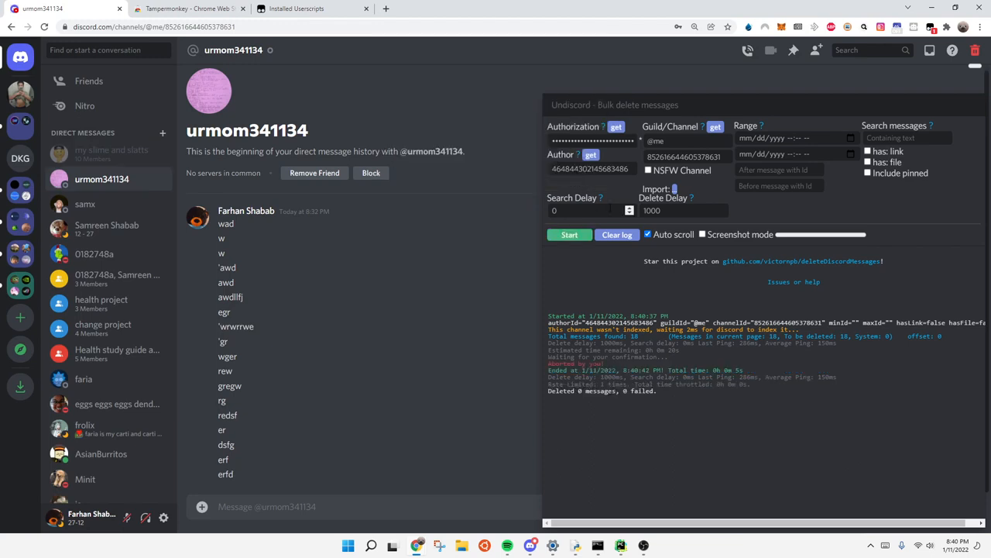
Set both the search delay and the delete delay to -1100, start a deletion run, and cancel it at the confirmation.
{"action": "left_click", "coordinate": [630, 214]}
{"action": "double_click", "coordinate": [630, 215]}
{"action": "left_click", "coordinate": [722, 213]}
{"action": "left_click", "coordinate": [721, 213]}
{"action": "left_click", "coordinate": [721, 213]}
{"action": "left_click", "coordinate": [721, 213]}
{"action": "double_click", "coordinate": [721, 213]}
{"action": "left_click", "coordinate": [571, 235]}
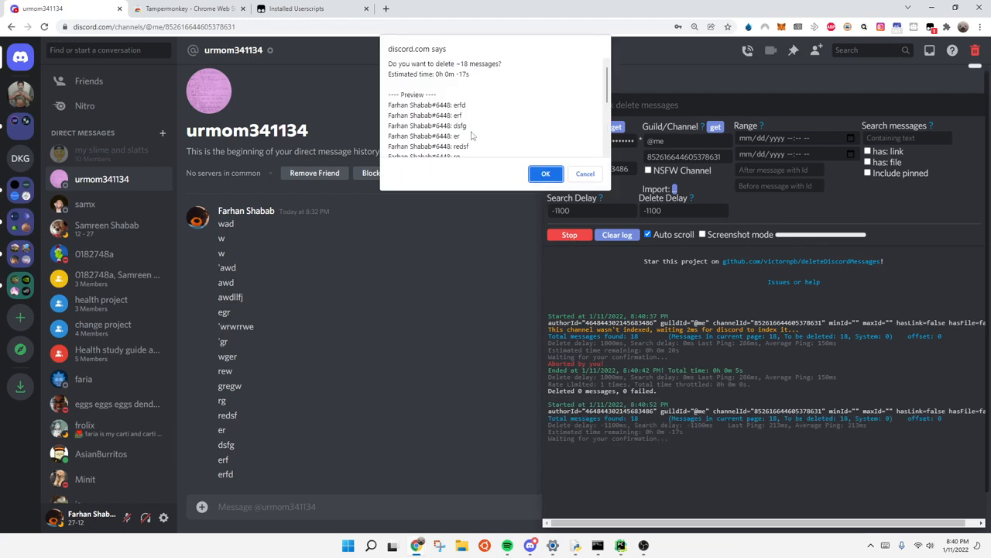
{"action": "left_click", "coordinate": [585, 174]}
Lower the search delay to -1500 and cancel the deletion run at its confirmation.
{"action": "double_click", "coordinate": [629, 213]}
{"action": "double_click", "coordinate": [629, 213]}
{"action": "left_click", "coordinate": [570, 235]}
{"action": "left_click", "coordinate": [585, 177]}
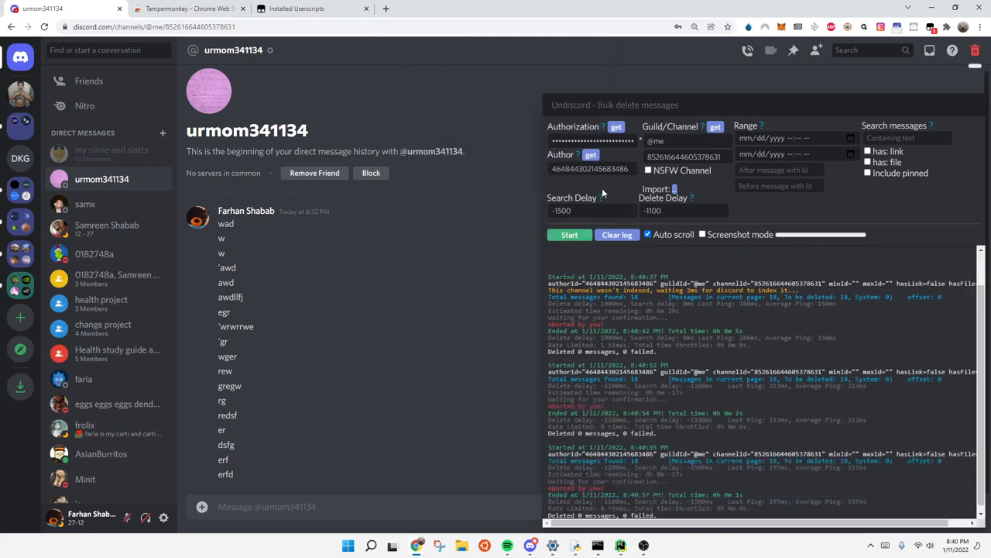
Try deletion runs with the delete delay set to -2000 and then -1000, cancelling each at the confirmation.
{"action": "left_click_drag", "start_coordinate": [721, 213], "coordinate": [722, 213]}
{"action": "left_click", "coordinate": [576, 236]}
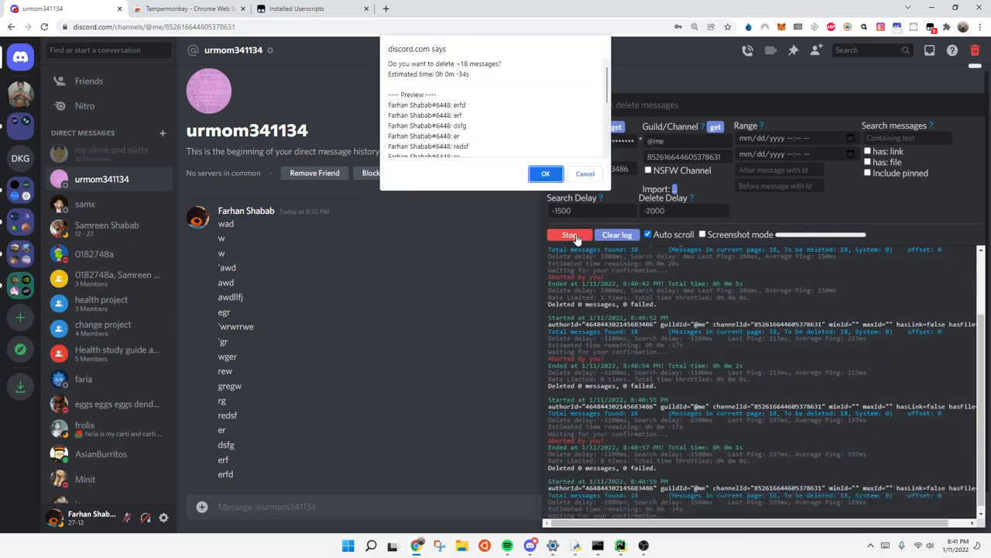
{"action": "left_click", "coordinate": [583, 175]}
{"action": "left_click_drag", "start_coordinate": [722, 208], "coordinate": [721, 208]}
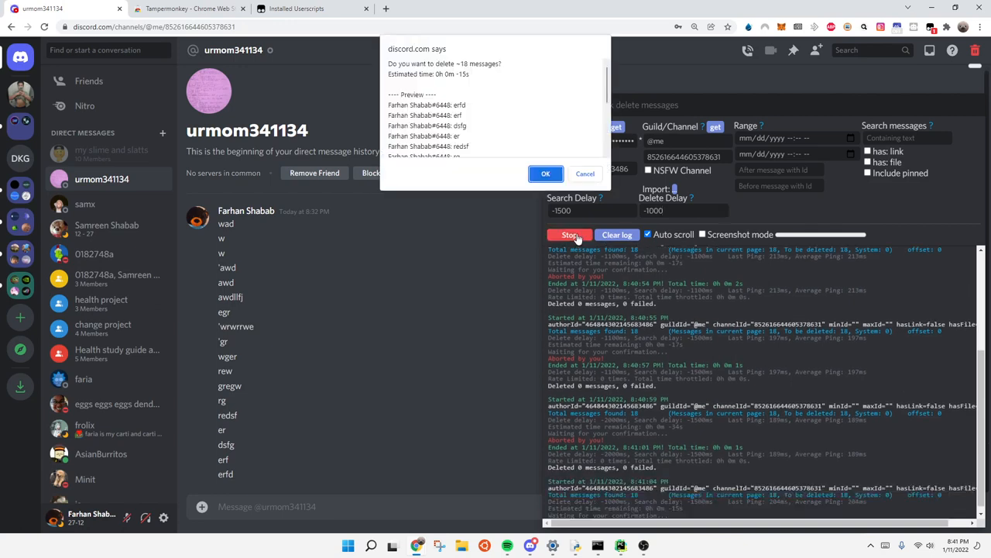
{"action": "left_click", "coordinate": [584, 174]}
Set the delete delay to -500, start the bulk deletion, and confirm deleting the messages.
{"action": "left_click", "coordinate": [721, 207]}
{"action": "left_click", "coordinate": [720, 207]}
{"action": "left_click", "coordinate": [569, 234]}
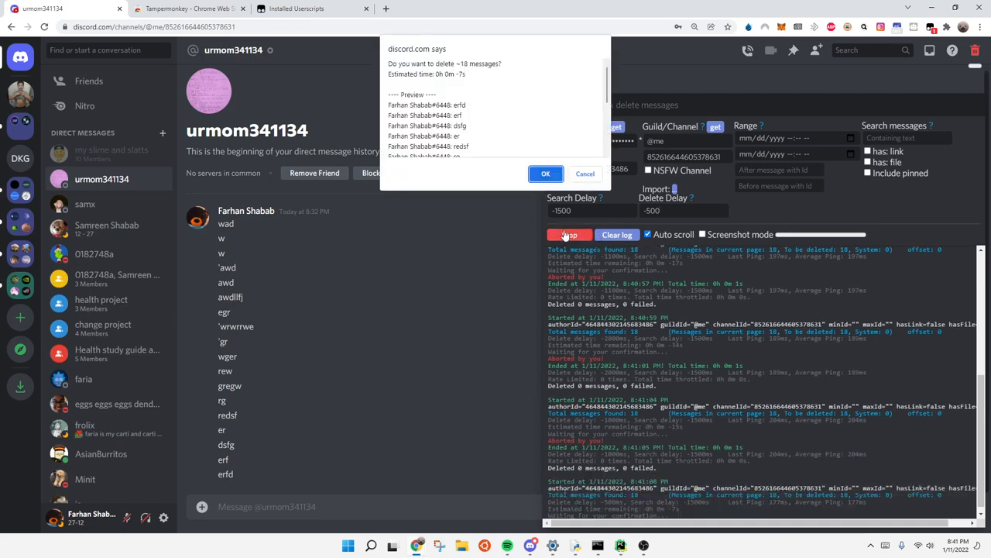
{"action": "left_click", "coordinate": [546, 174]}
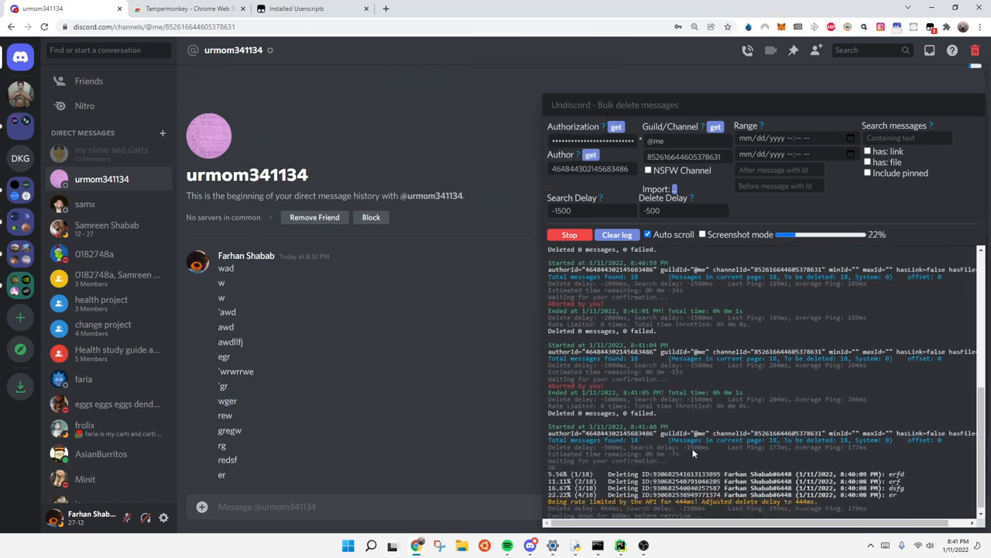